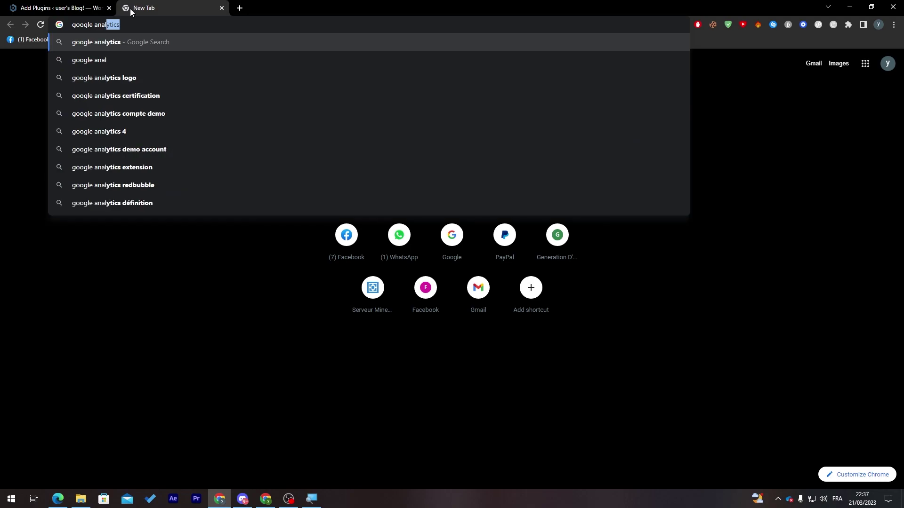
Step: Search Google for 'google analytics plugin for wordpress' and open the GA Google Analytics wordpress.org page
{"action": "type", "text": "ytics l"}
{"action": "key", "text": "BackSpace"}
{"action": "type", "text": "plugin"}
{"action": "key", "text": "Return"}
{"action": "left_click", "coordinate": [237, 71]}
{"action": "left_click", "coordinate": [221, 91]}
{"action": "scroll", "coordinate": [901, 195], "scroll_direction": "down", "scroll_amount": 1}
{"action": "scroll", "coordinate": [901, 195], "scroll_direction": "down", "scroll_amount": 7}
{"action": "left_click", "coordinate": [171, 336]}
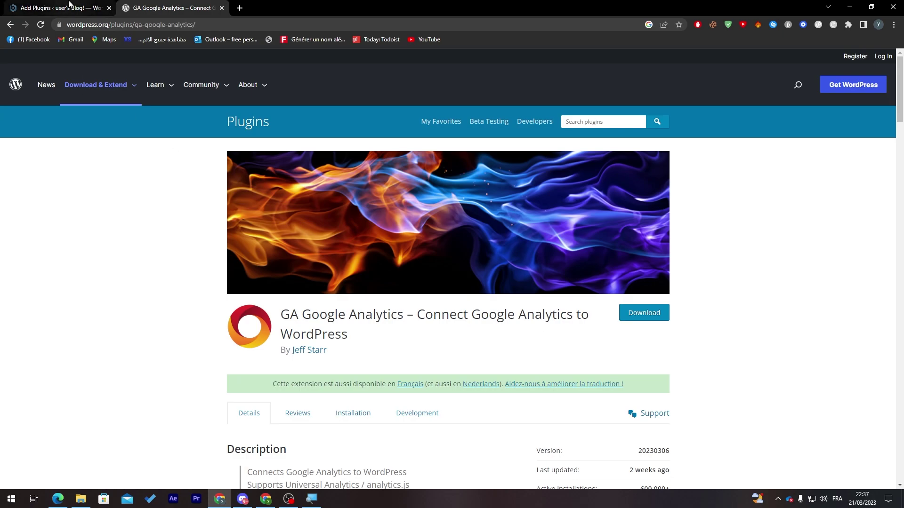
Step: Back on WordPress Add Plugins, search the plugin directory for 'google analytics'
{"action": "left_click", "coordinate": [90, 8]}
{"action": "left_click", "coordinate": [425, 168]}
{"action": "key", "text": "Escape"}
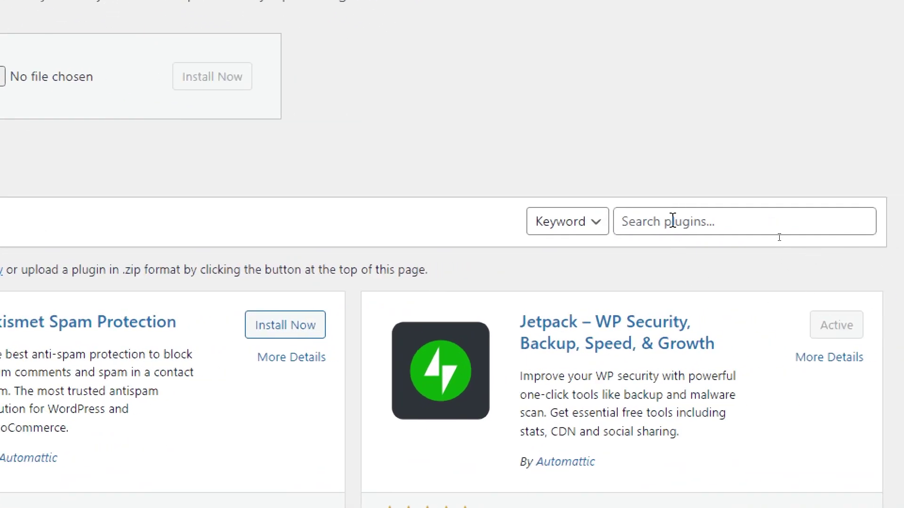
{"action": "left_click", "coordinate": [673, 221]}
{"action": "type", "text": "google analytics"}
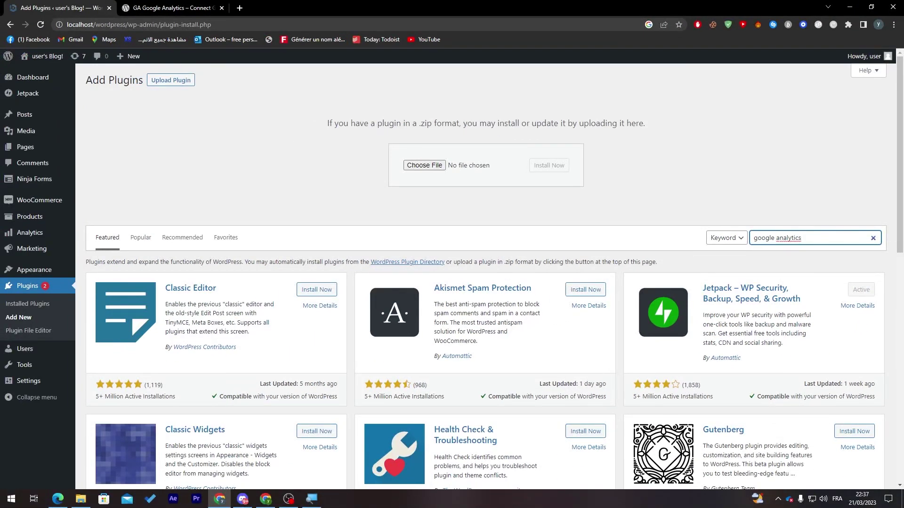
{"action": "key", "text": "Return"}
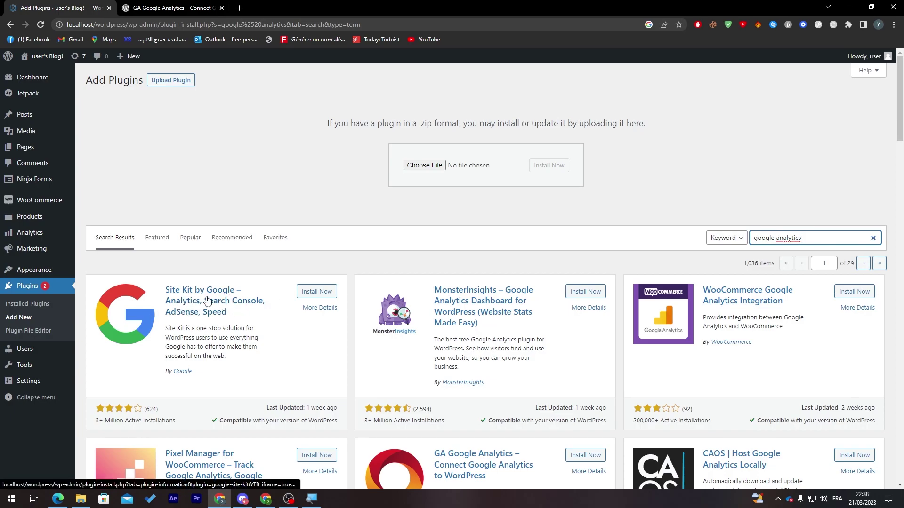
Step: Install Site Kit by Google from the 'google analytics' search results
{"action": "left_click", "coordinate": [295, 270]}
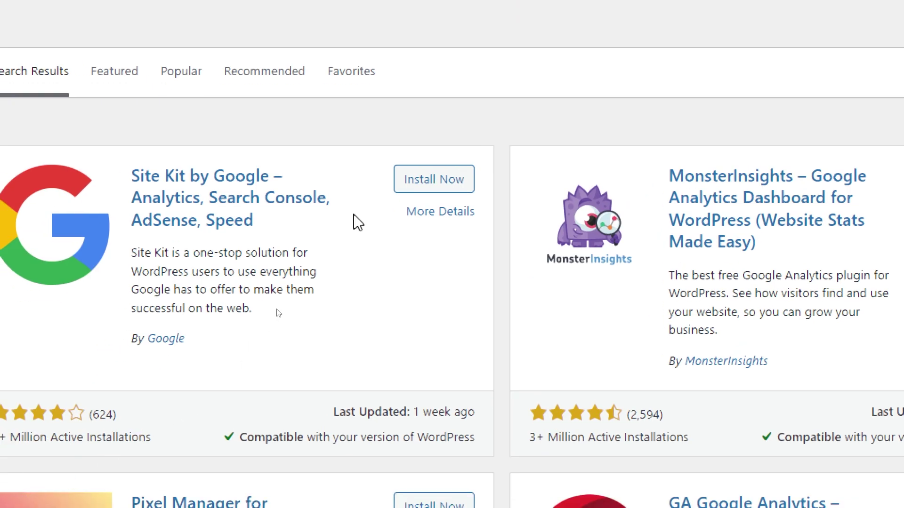
{"action": "left_click", "coordinate": [424, 187]}
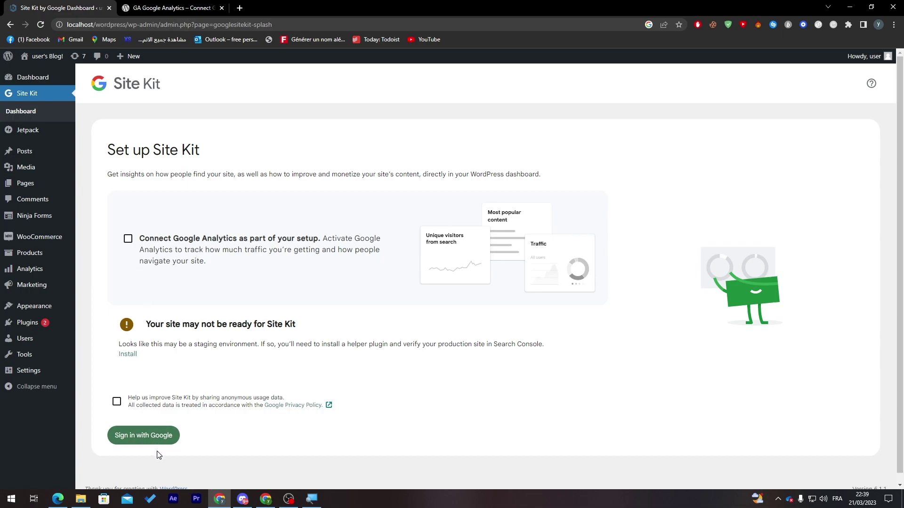
Step: Start Site Kit's Google sign-in, going back once and leaving Google Analytics out of setup
{"action": "left_click", "coordinate": [163, 442]}
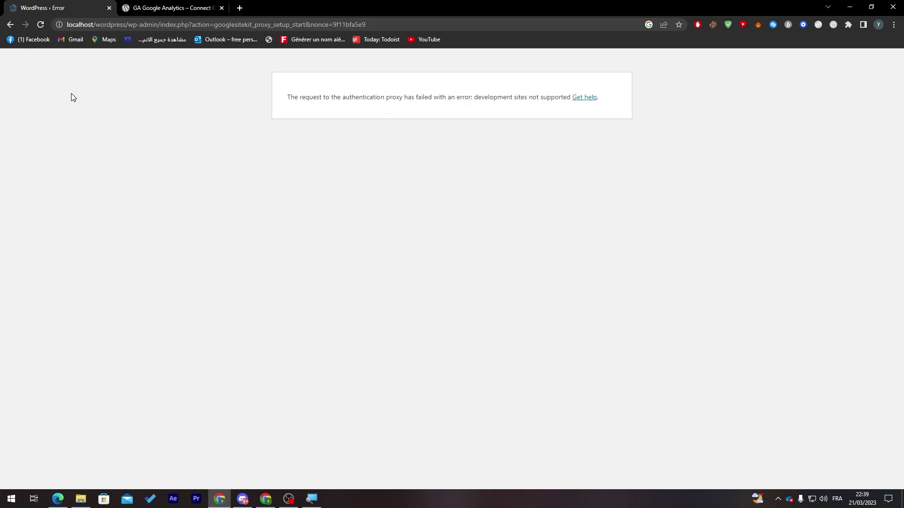
{"action": "left_click", "coordinate": [10, 25]}
{"action": "left_click", "coordinate": [127, 240]}
{"action": "left_click", "coordinate": [126, 241]}
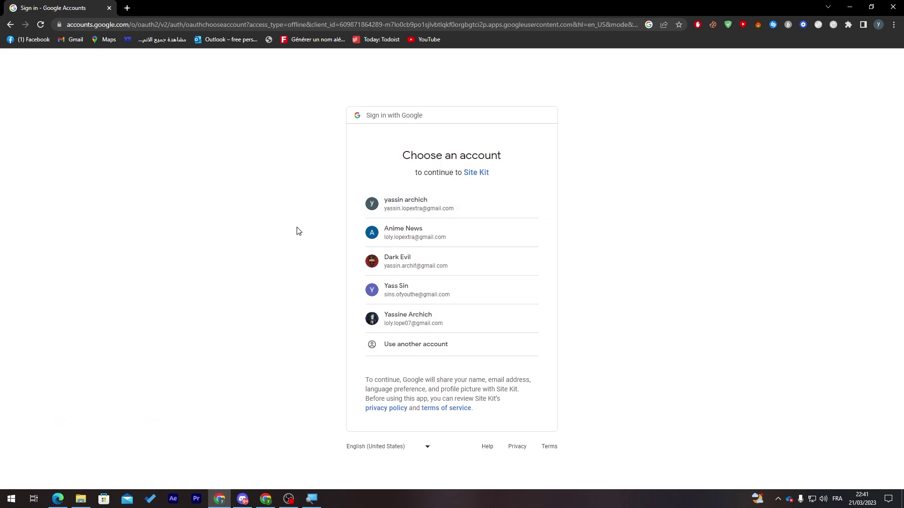
Step: Pick the Google account for Site Kit and accept the consent screen
{"action": "left_click", "coordinate": [401, 215]}
{"action": "left_click", "coordinate": [502, 455]}
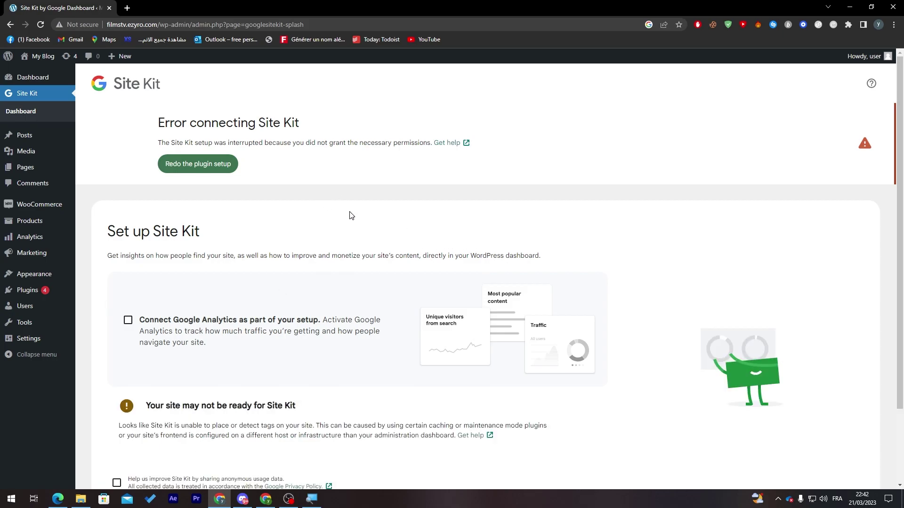
Step: Restart Site Kit's Sign in with Google from the connection error page
{"action": "left_click_drag", "start_coordinate": [175, 142], "coordinate": [216, 142]}
{"action": "left_click", "coordinate": [216, 143]}
{"action": "scroll", "coordinate": [736, 161], "scroll_direction": "down", "scroll_amount": 2}
{"action": "left_click", "coordinate": [141, 426]}
Step: Grant Search Console and site-list access, then verify ownership of the site
{"action": "left_click", "coordinate": [529, 299]}
{"action": "left_click", "coordinate": [529, 332]}
{"action": "left_click", "coordinate": [495, 460]}
{"action": "left_click", "coordinate": [188, 235]}
Step: Allow Site Kit access, finish setup, and go to the Site Kit dashboard
{"action": "left_click_drag", "start_coordinate": [183, 180], "coordinate": [266, 188]}
{"action": "left_click", "coordinate": [266, 188]}
{"action": "left_click", "coordinate": [196, 248]}
{"action": "left_click", "coordinate": [199, 245]}
{"action": "left_click", "coordinate": [202, 248]}
{"action": "left_click", "coordinate": [192, 248]}
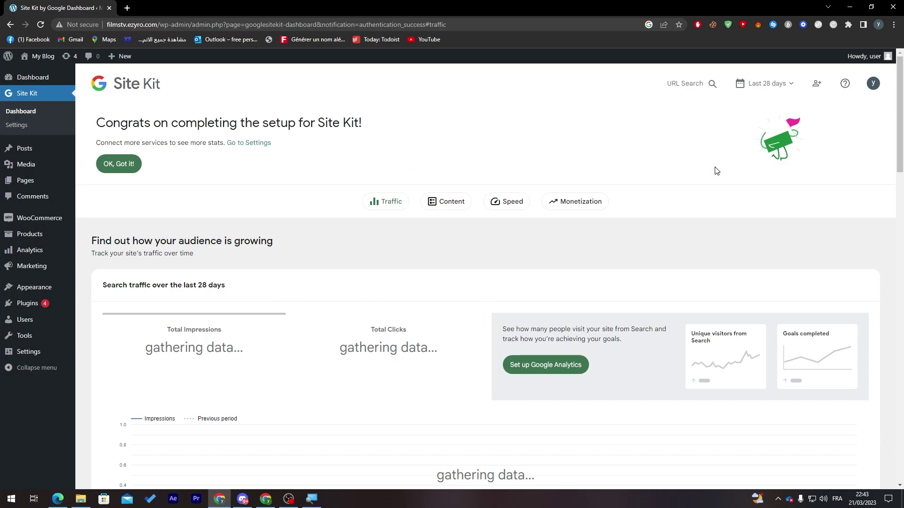
Step: Scroll through the Site Kit dashboard to review the setup-complete message and Search Console panels
{"action": "left_click_drag", "start_coordinate": [897, 139], "coordinate": [896, 170]}
{"action": "scroll", "coordinate": [893, 221], "scroll_direction": "down", "scroll_amount": 5}
{"action": "scroll", "coordinate": [893, 212], "scroll_direction": "up", "scroll_amount": 1}
{"action": "scroll", "coordinate": [889, 231], "scroll_direction": "down", "scroll_amount": 10}
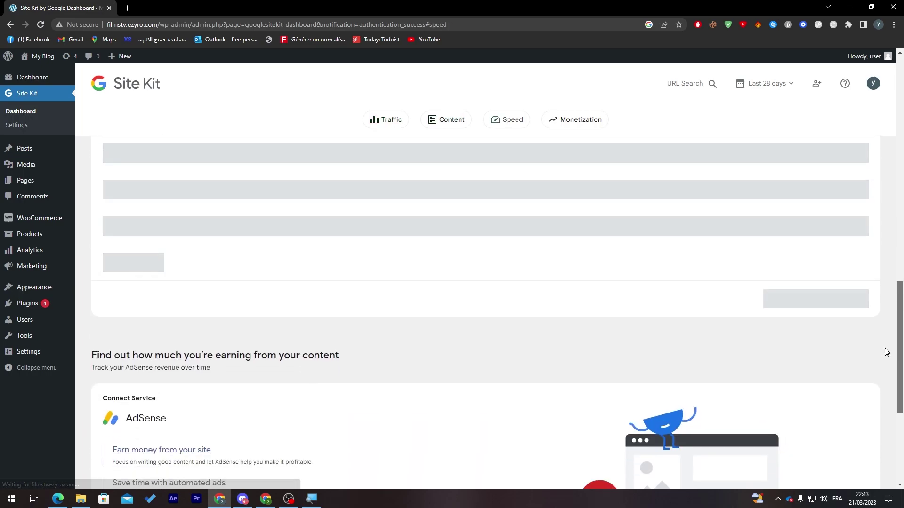
{"action": "scroll", "coordinate": [888, 367], "scroll_direction": "down", "scroll_amount": 3}
{"action": "left_click_drag", "start_coordinate": [897, 395], "coordinate": [892, 189]}
{"action": "left_click_drag", "start_coordinate": [903, 193], "coordinate": [901, 419]}
{"action": "left_click_drag", "start_coordinate": [899, 393], "coordinate": [899, 101]}
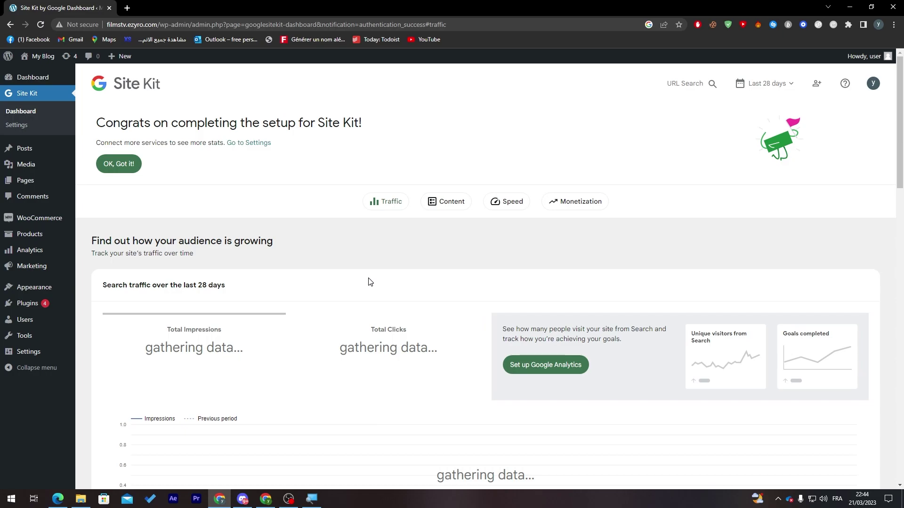